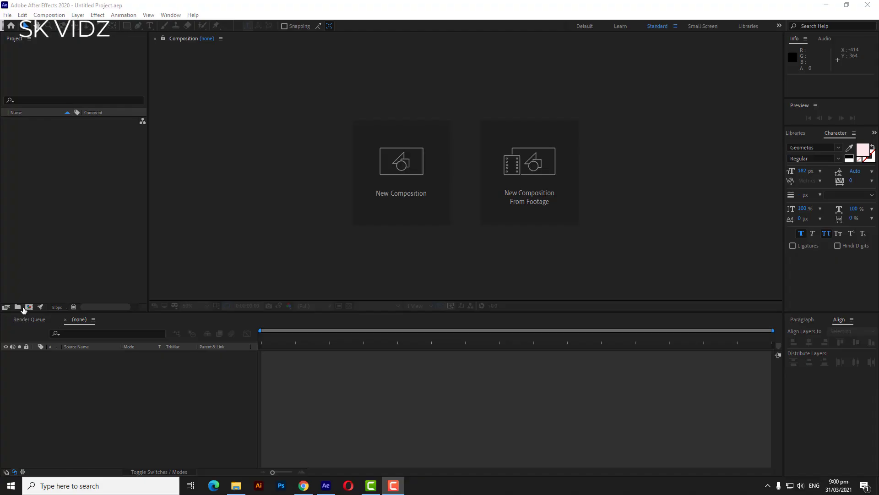
# Create Comp 1 from the HDTV 1080 29.97 preset: 1920×1080, 30 seconds long.
pyautogui.click(29, 307)
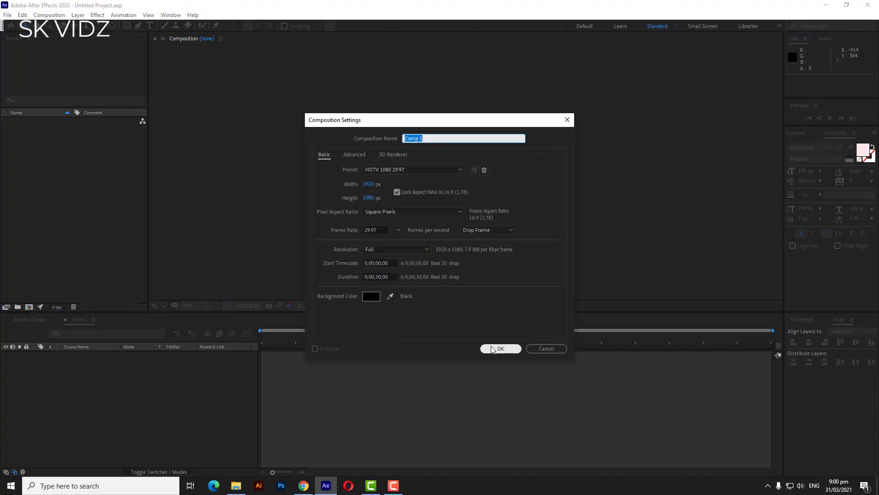
pyautogui.click(493, 349)
# Add a new text layer to Comp 1 and type 'Falling Text' in the viewer.
pyautogui.rightClick(94, 376)
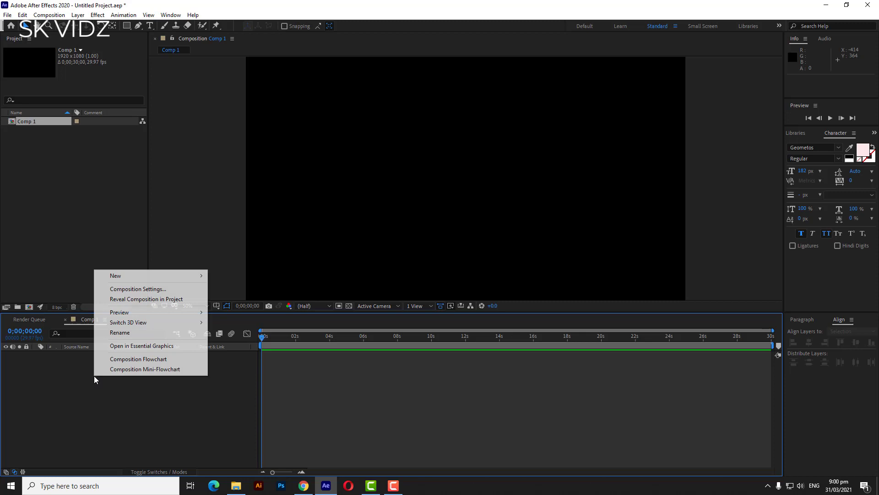
pyautogui.moveTo(161, 274)
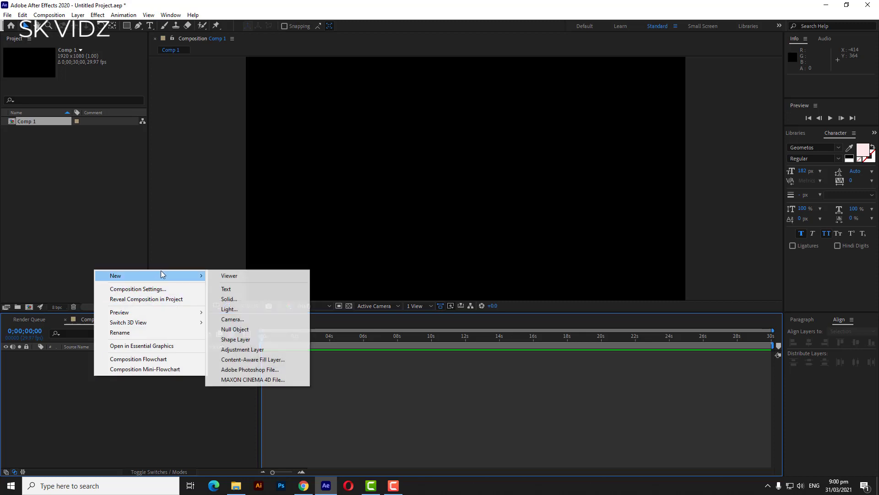
pyautogui.click(243, 290)
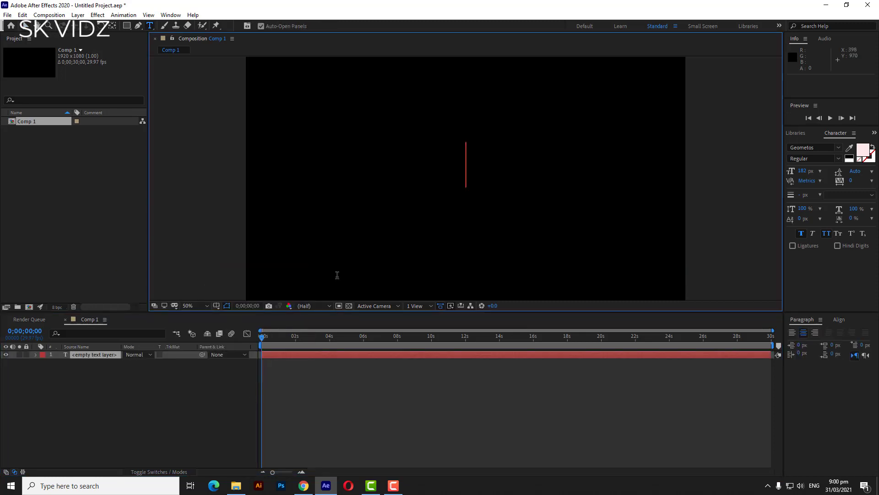
pyautogui.write('Falling')
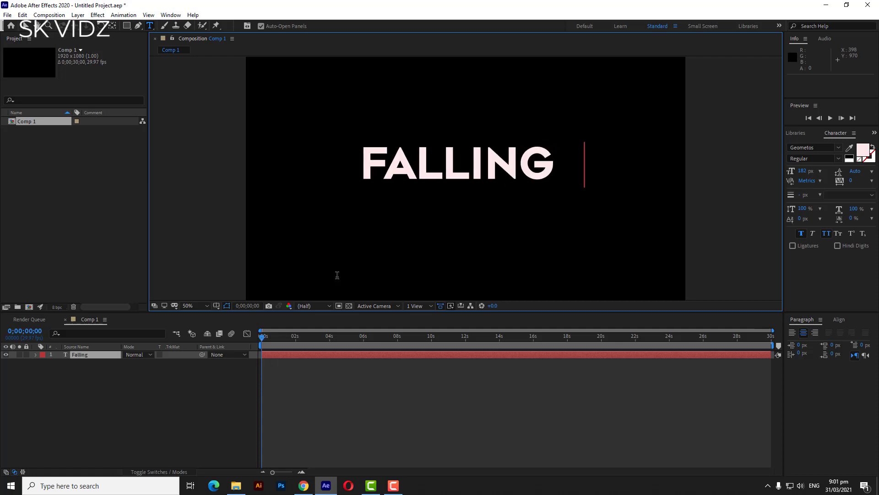
pyautogui.write(' Text')
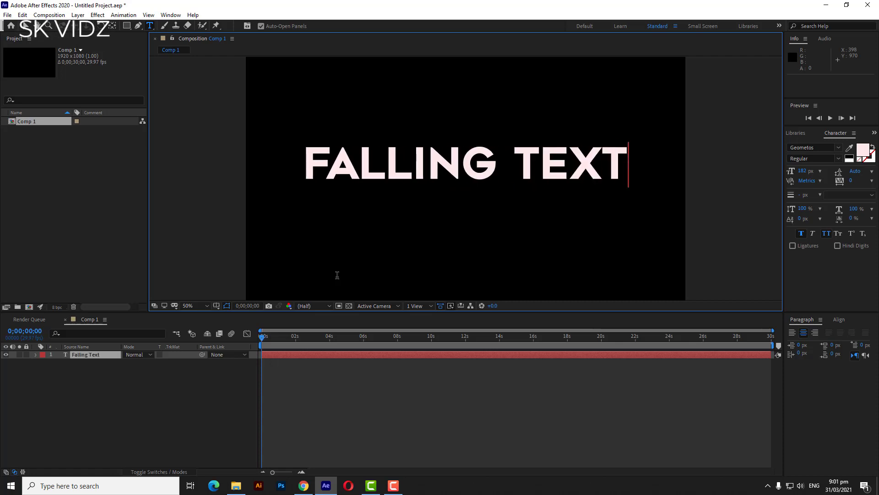
# Select all the title text and align it to the composition's vertical centre with the Align panel.
pyautogui.click(402, 169)
pyautogui.hotkey('ctrl', 'a')
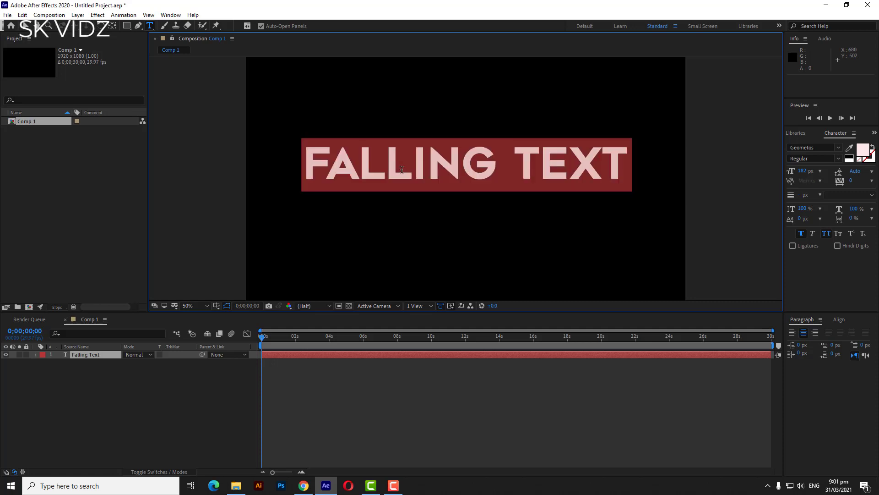
pyautogui.click(170, 16)
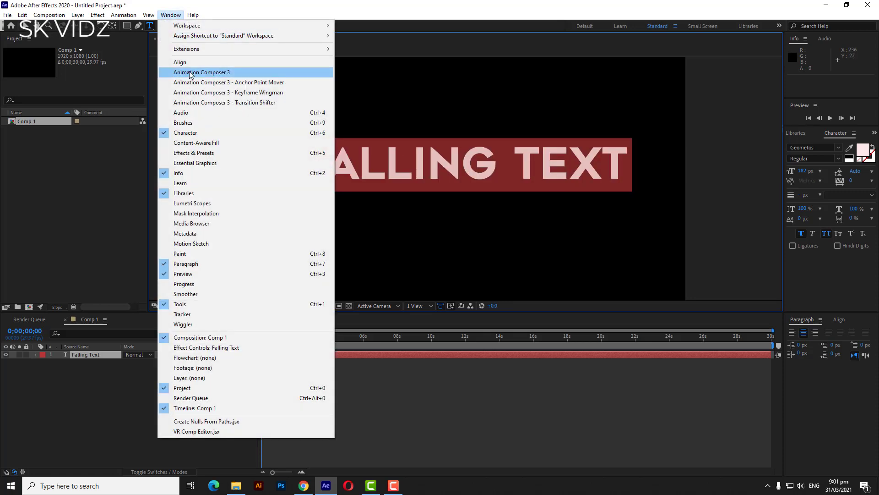
pyautogui.click(180, 63)
pyautogui.click(859, 351)
pyautogui.click(856, 343)
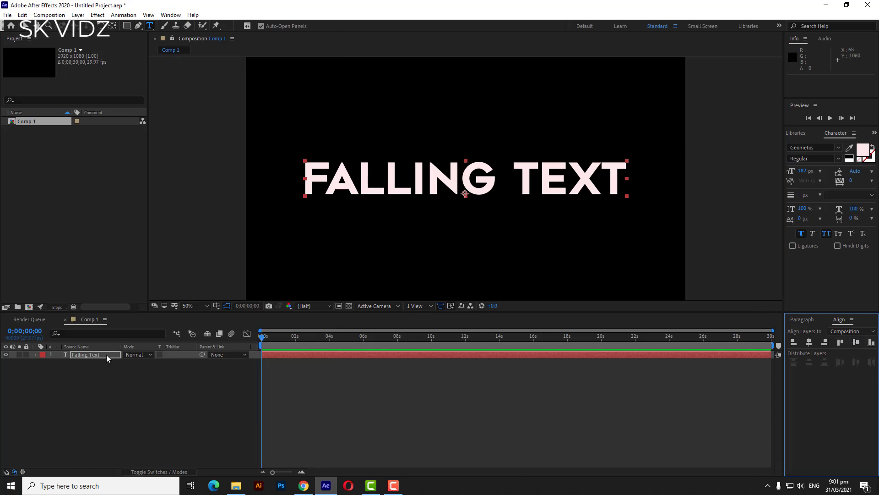
# Add a Position animator to the text layer and set its Y offset to -636.
pyautogui.click(36, 354)
pyautogui.click(192, 362)
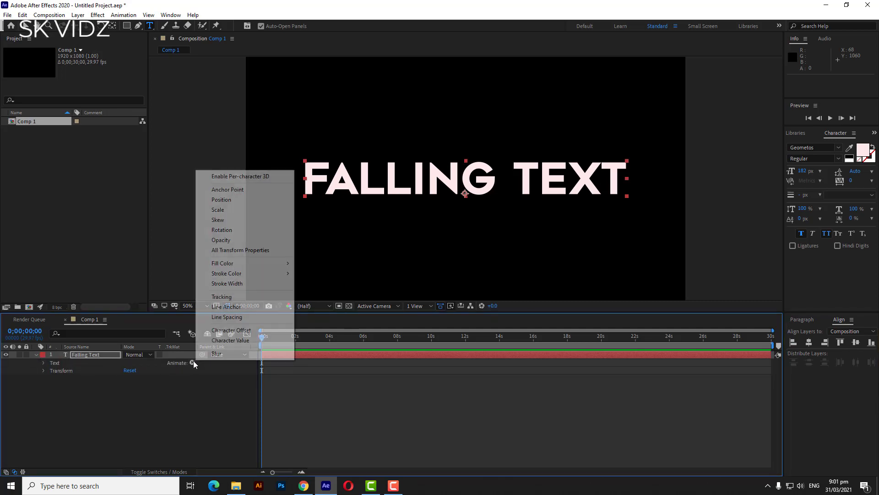
pyautogui.click(229, 199)
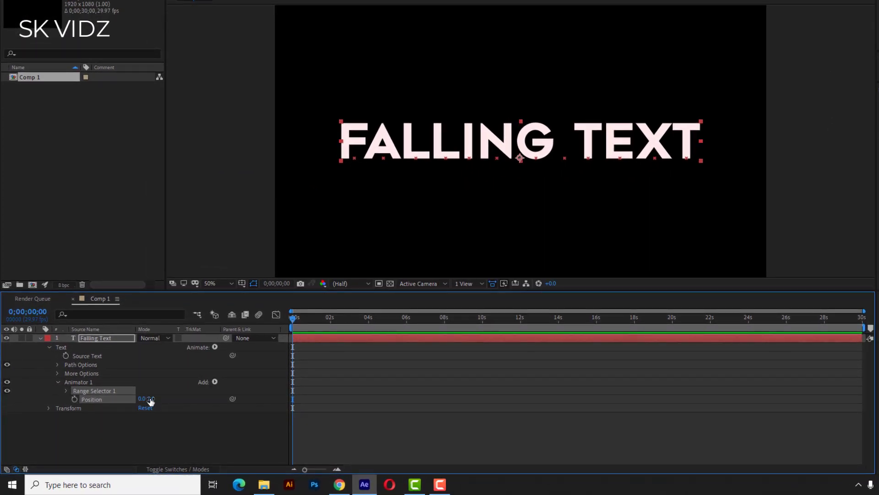
pyautogui.moveTo(150, 401); pyautogui.dragTo(10, 391)
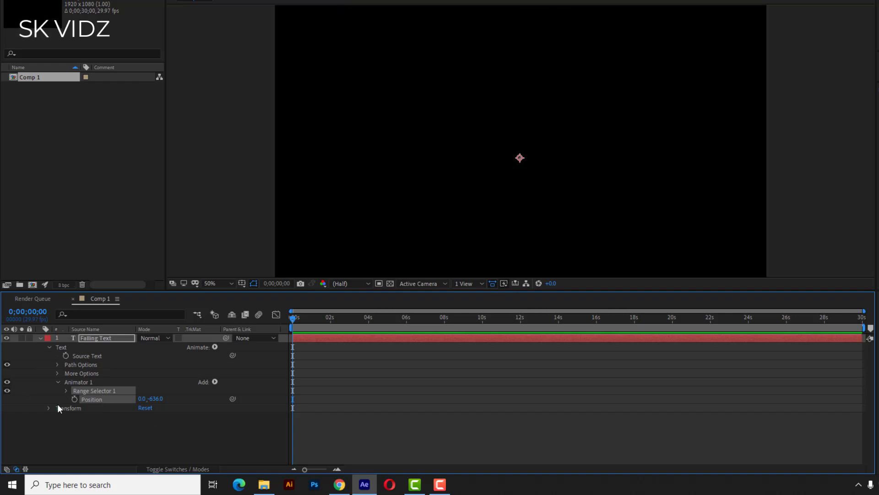
# Set Range Selector 1's Offset to -100% and keyframe it at the start.
pyautogui.click(65, 391)
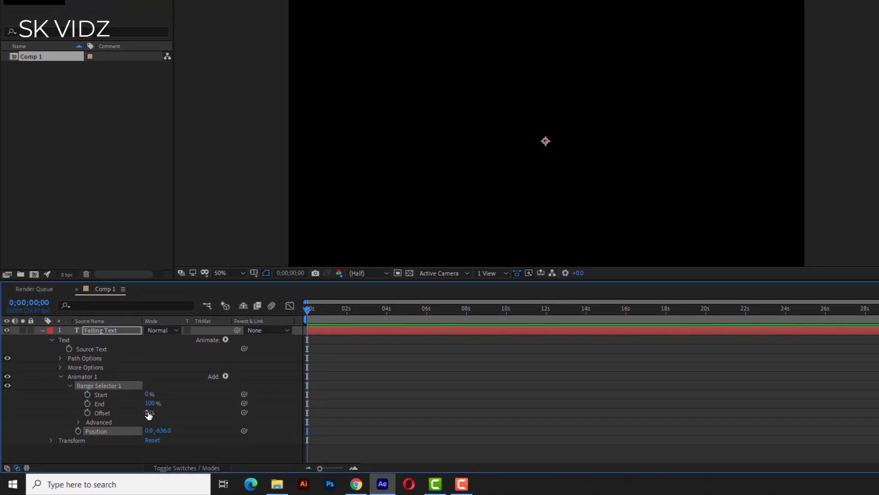
pyautogui.click(148, 413)
pyautogui.write('-100')
pyautogui.click(88, 412)
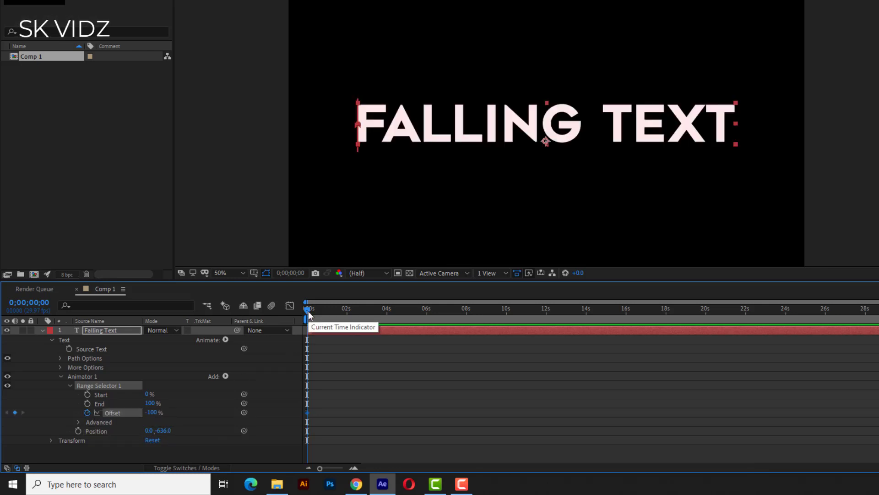
# At about 0;00;03;07, keyframe Offset at 100%, then scrub back to preview the fall.
pyautogui.moveTo(308, 312); pyautogui.dragTo(373, 312)
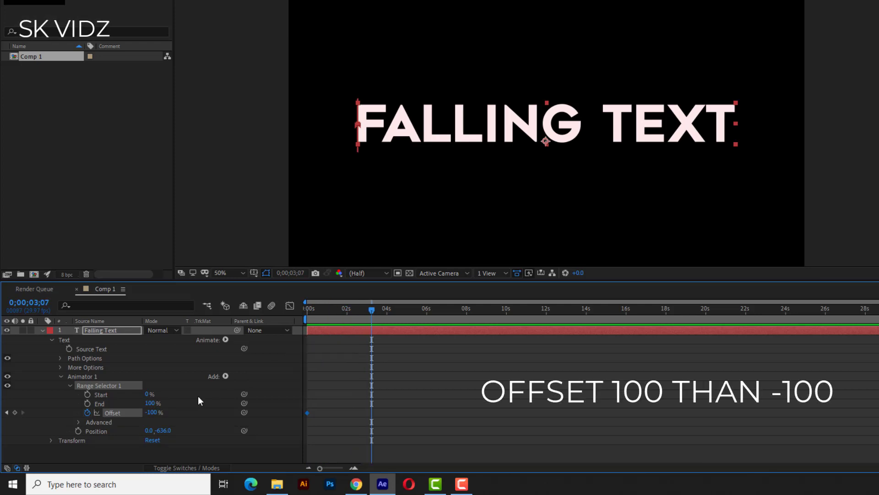
pyautogui.click(155, 413)
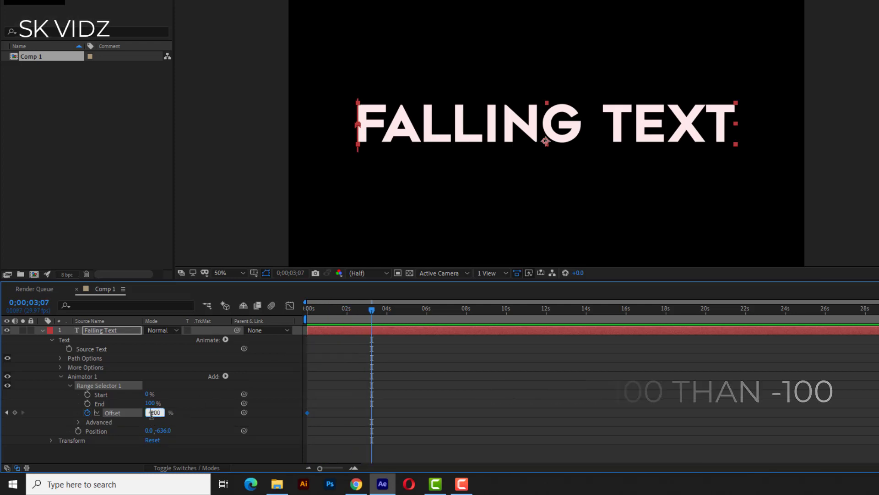
pyautogui.write('100')
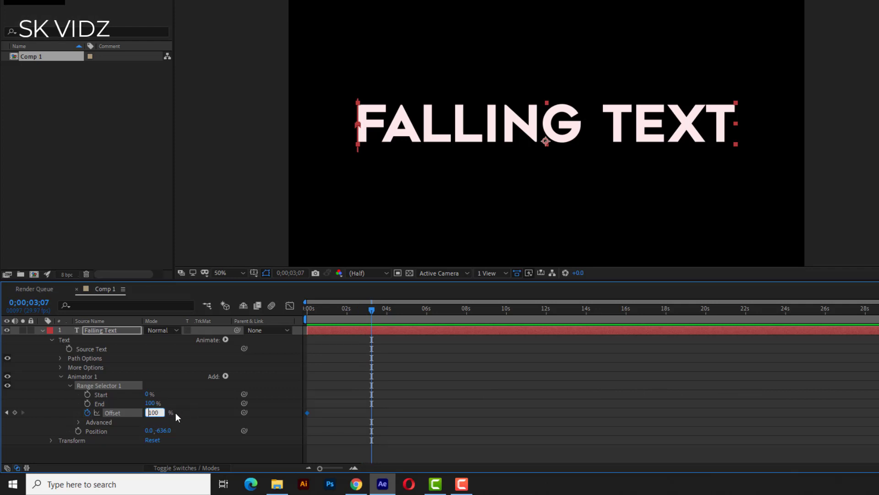
pyautogui.click(178, 413)
pyautogui.moveTo(372, 312); pyautogui.dragTo(191, 353)
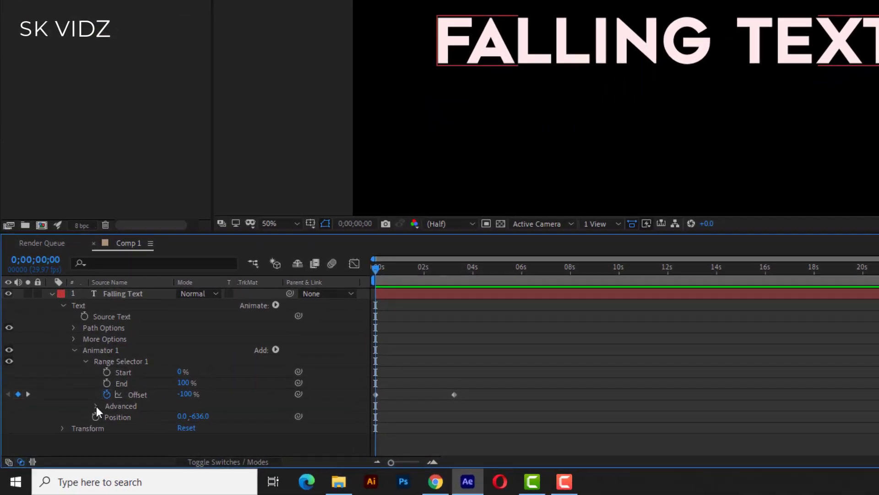
# Under Advanced, choose the Ramp Up shape and set Ease High and Ease Low to 50%.
pyautogui.click(78, 421)
pyautogui.scroll(-3, 79, 422)
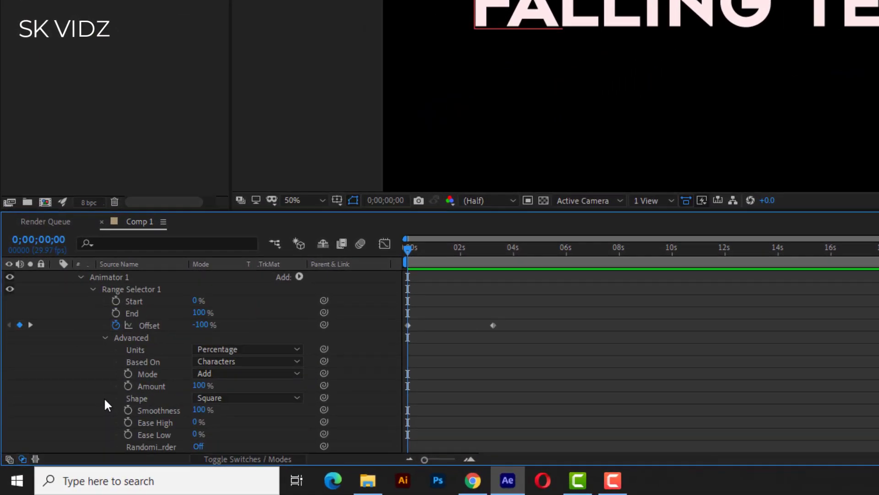
pyautogui.click(229, 397)
pyautogui.click(260, 320)
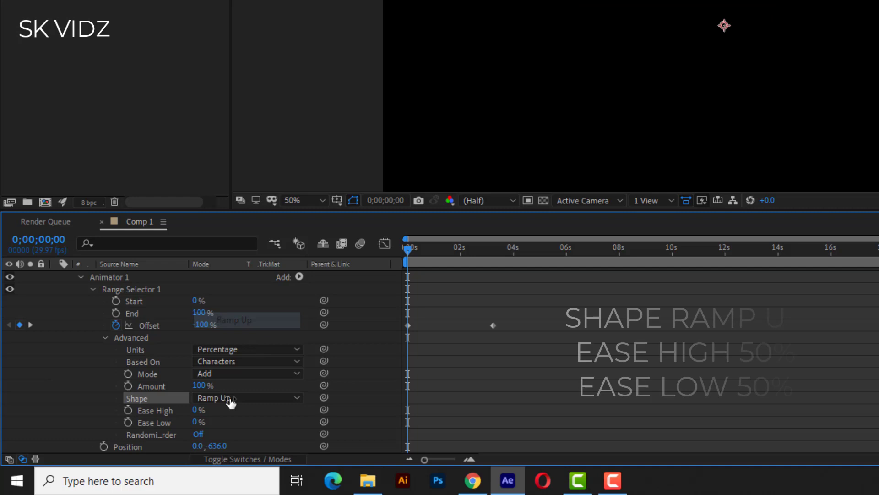
pyautogui.moveTo(195, 409); pyautogui.dragTo(210, 422)
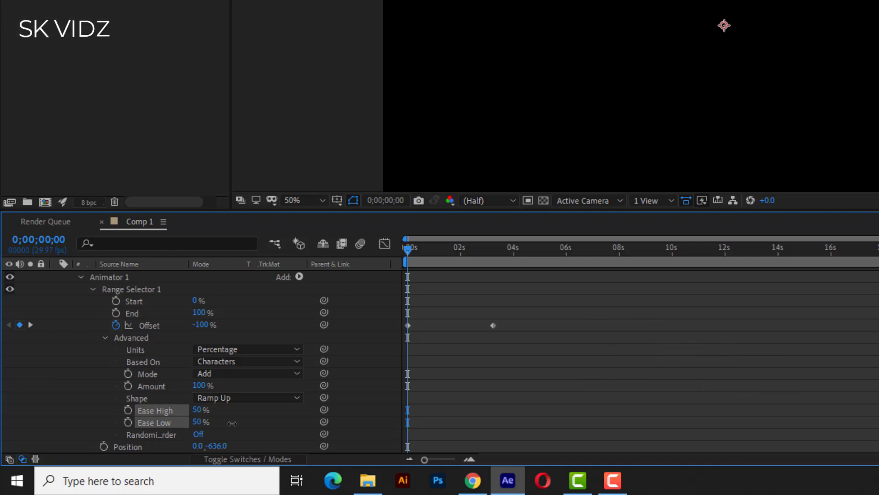
pyautogui.click(232, 422)
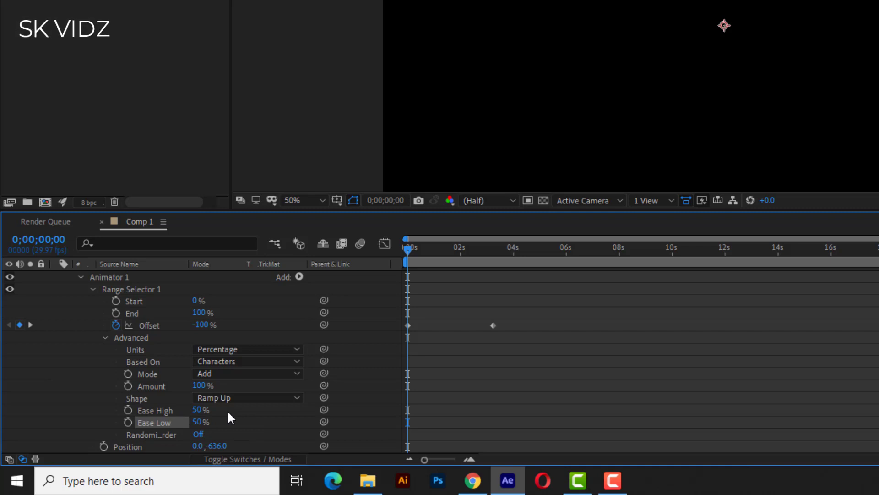
pyautogui.scroll(5, 201, 361)
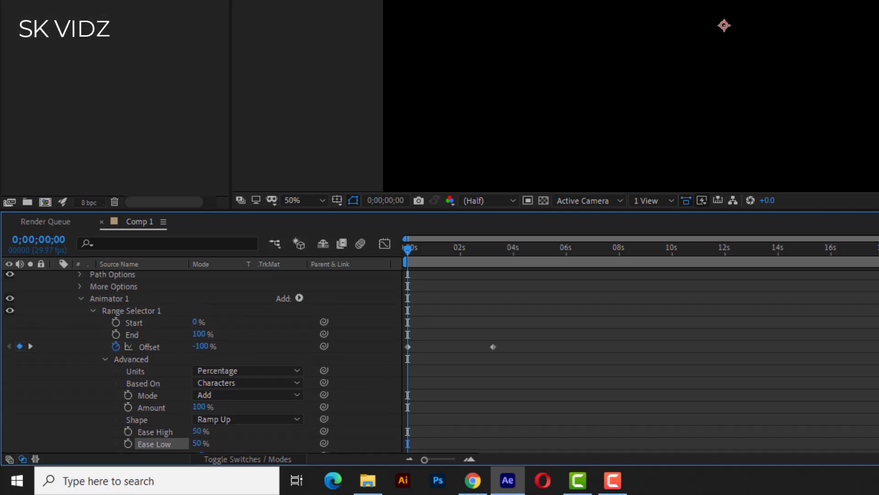
# Add Rotation and Scale properties to Animator 1 from its Add menu.
pyautogui.click(300, 288)
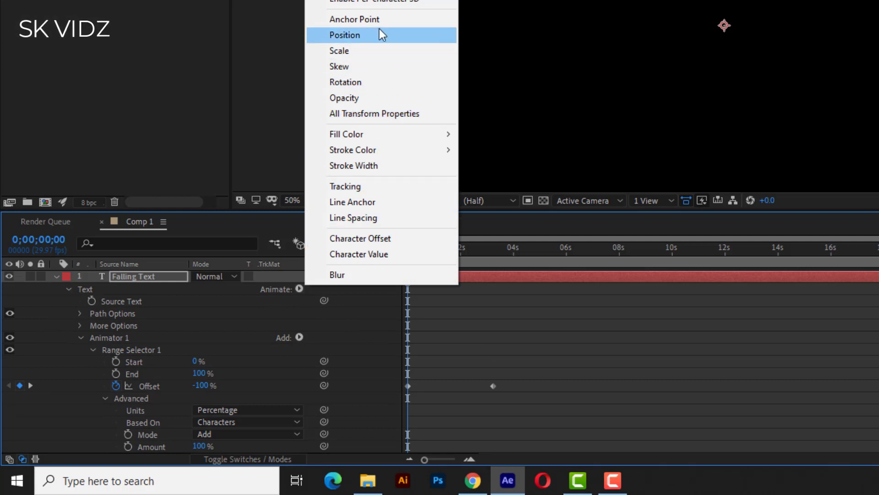
pyautogui.click(391, 83)
pyautogui.scroll(6, 201, 362)
pyautogui.click(283, 338)
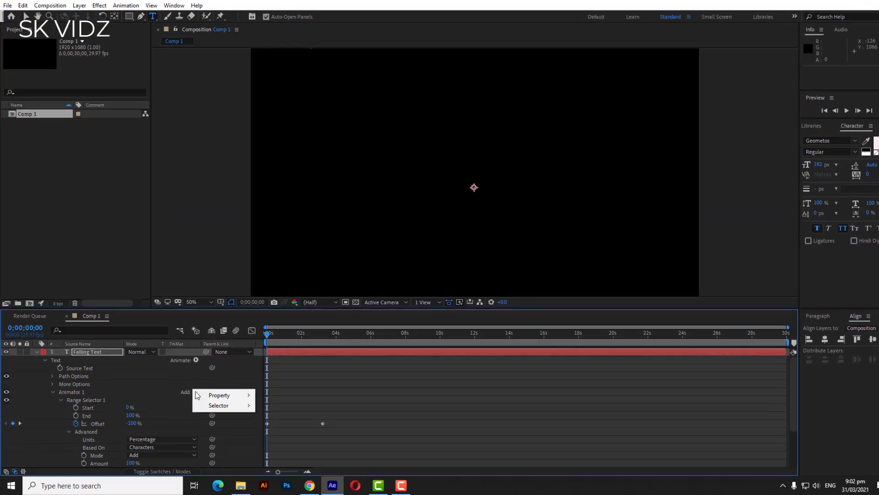
pyautogui.moveTo(318, 345)
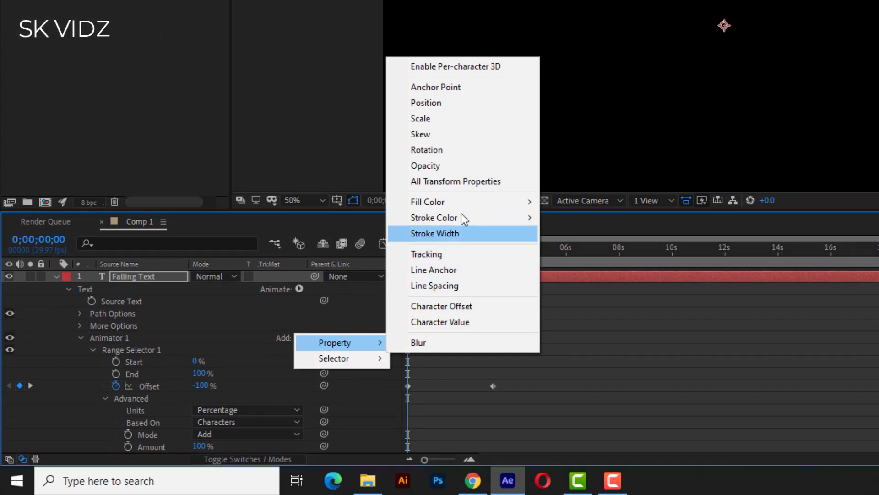
pyautogui.click(462, 120)
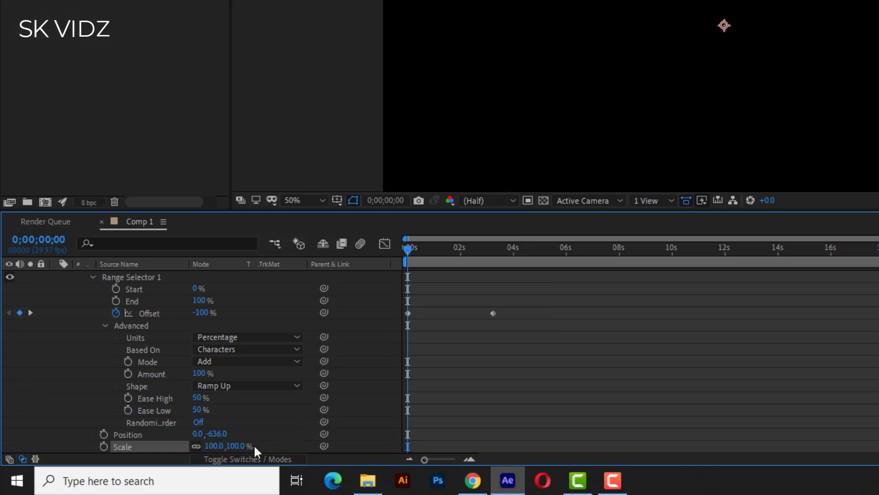
# Set Animator 1's Scale to 0.0,0.0% and its Rotation to -90°.
pyautogui.moveTo(232, 447); pyautogui.dragTo(155, 440)
pyautogui.scroll(-1, 201, 361)
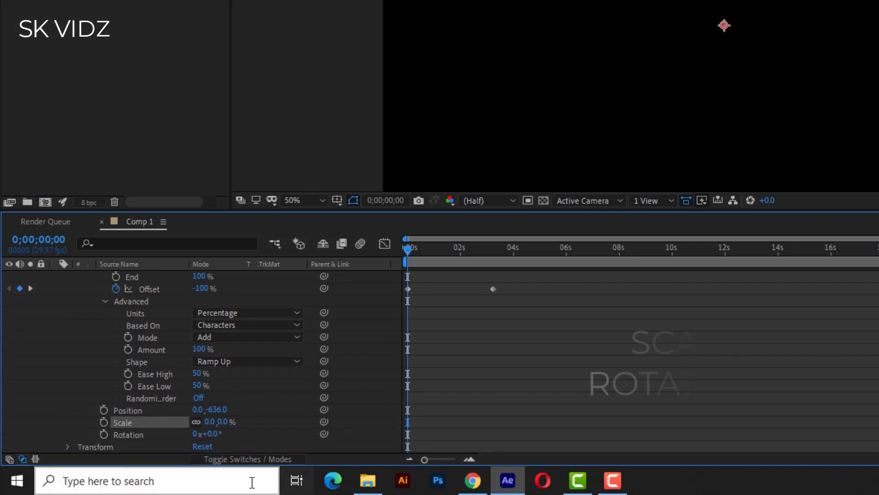
pyautogui.click(213, 434)
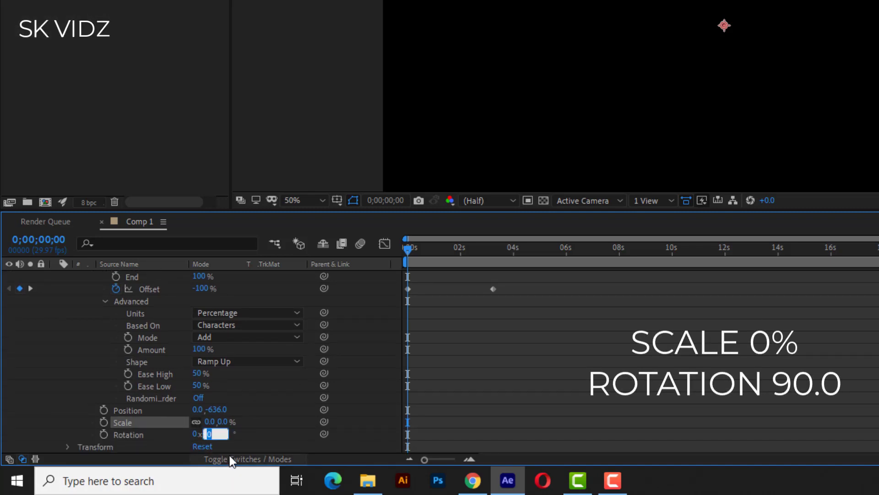
pyautogui.write('90')
pyautogui.press('Return')
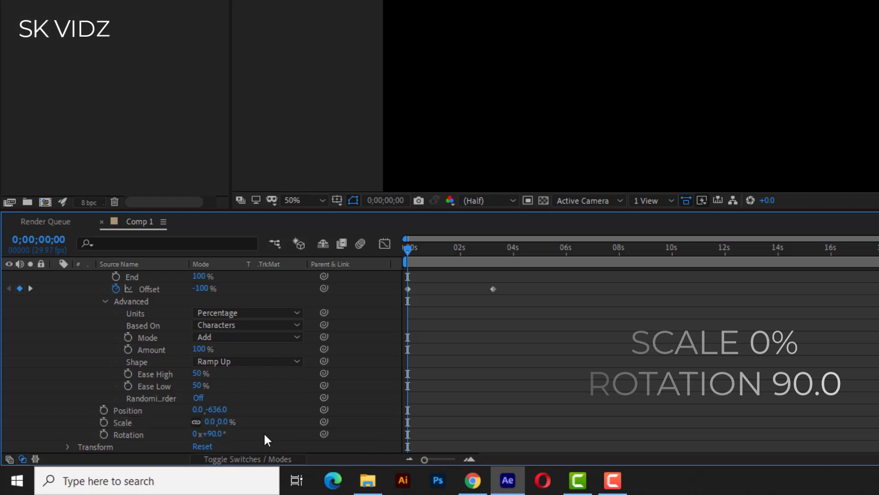
pyautogui.click(211, 435)
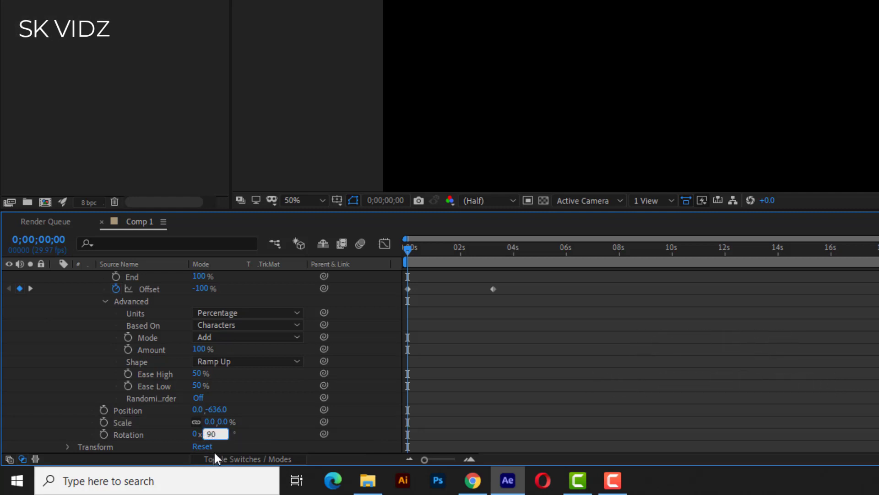
pyautogui.write('-90')
pyautogui.press('Return')
pyautogui.scroll(3, 315, 314)
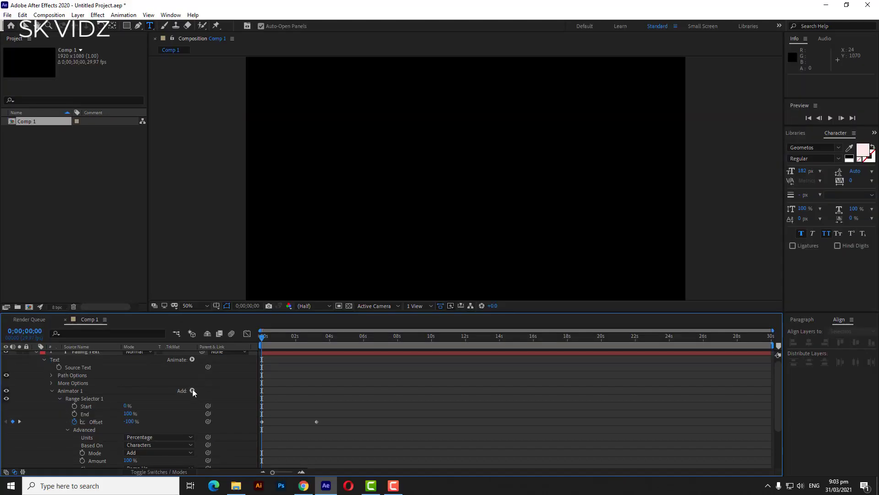
# Add an Expression Selector to Animator 1.
pyautogui.click(192, 391)
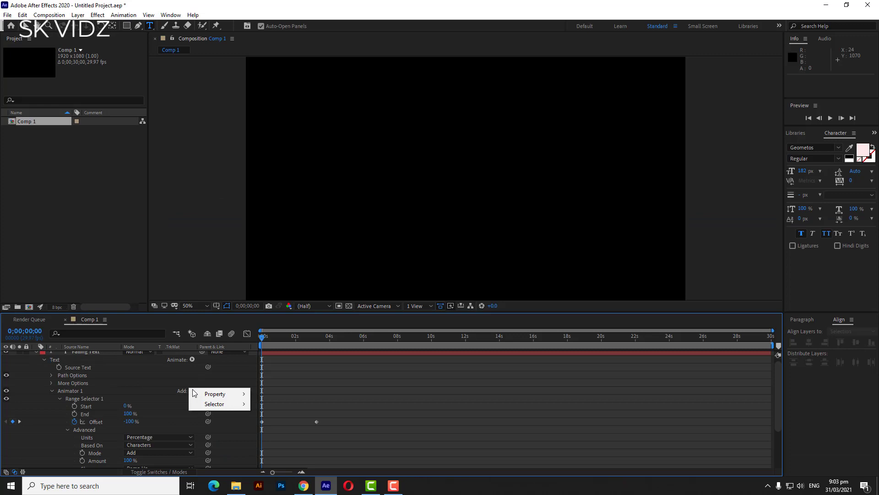
pyautogui.moveTo(217, 407)
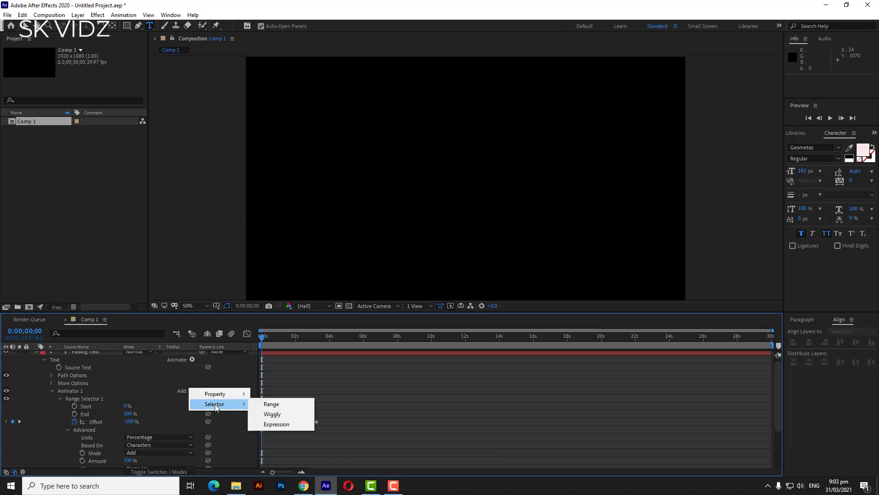
pyautogui.click(280, 424)
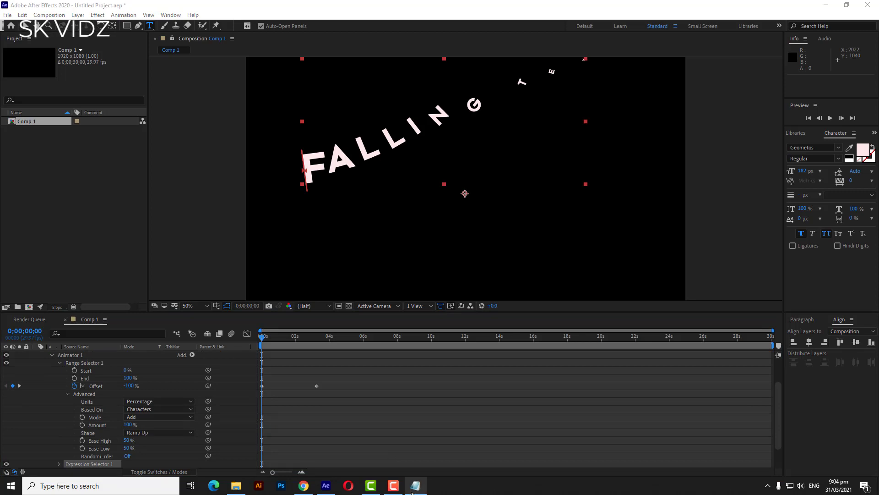
# Select and cut the bounce expression code from the Notepad file.
pyautogui.click(415, 485)
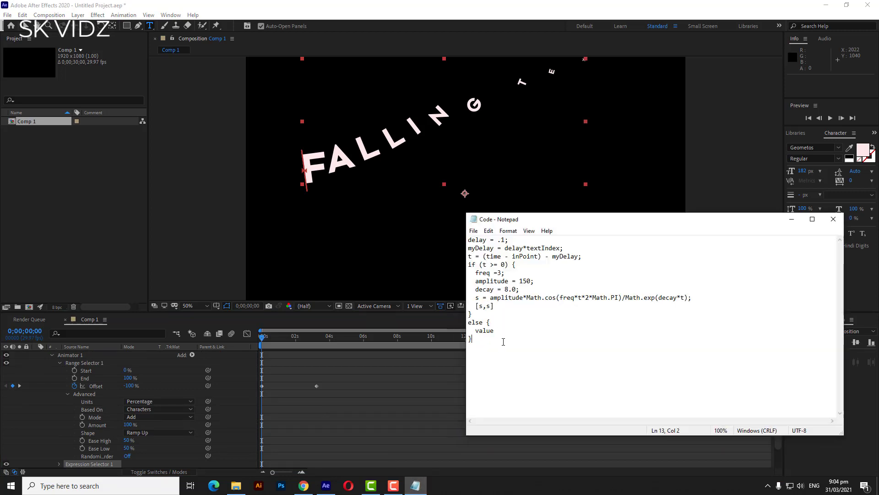
pyautogui.moveTo(497, 342); pyautogui.dragTo(468, 239)
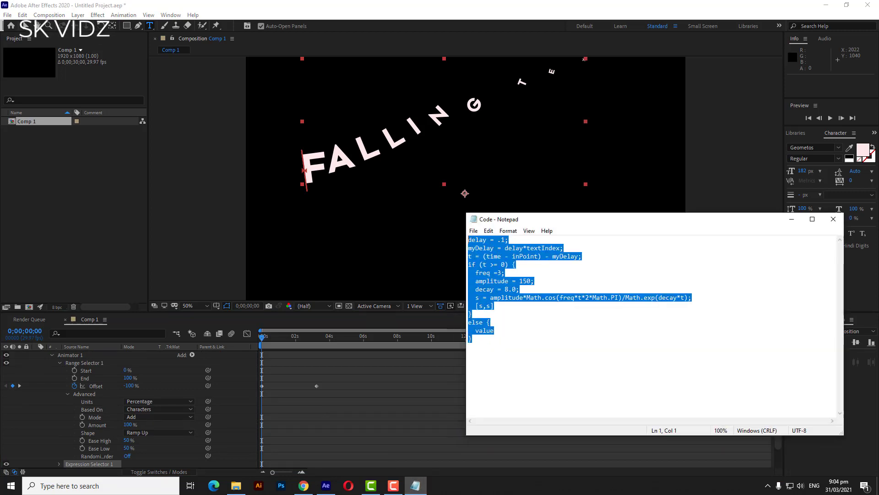
pyautogui.hotkey('ctrl', 'x')
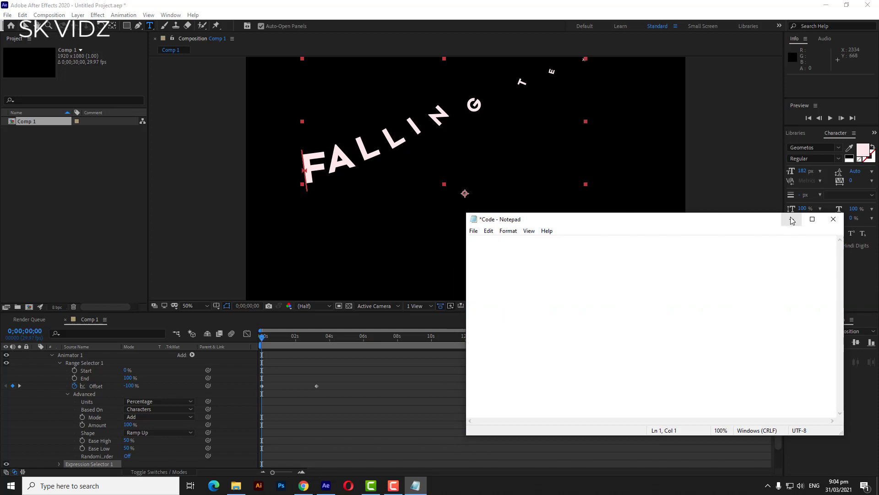
# Replace Expression Selector 1's default Amount expression with the pasted bounce code.
pyautogui.click(791, 219)
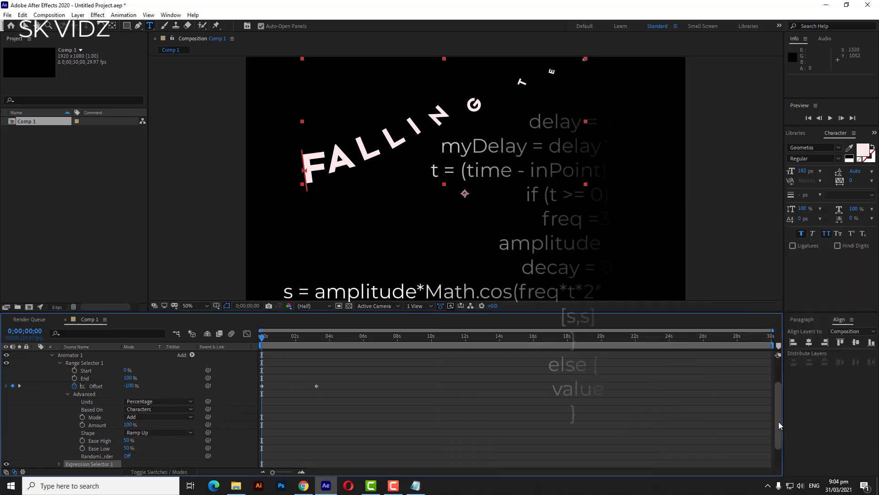
pyautogui.moveTo(779, 421); pyautogui.dragTo(778, 457)
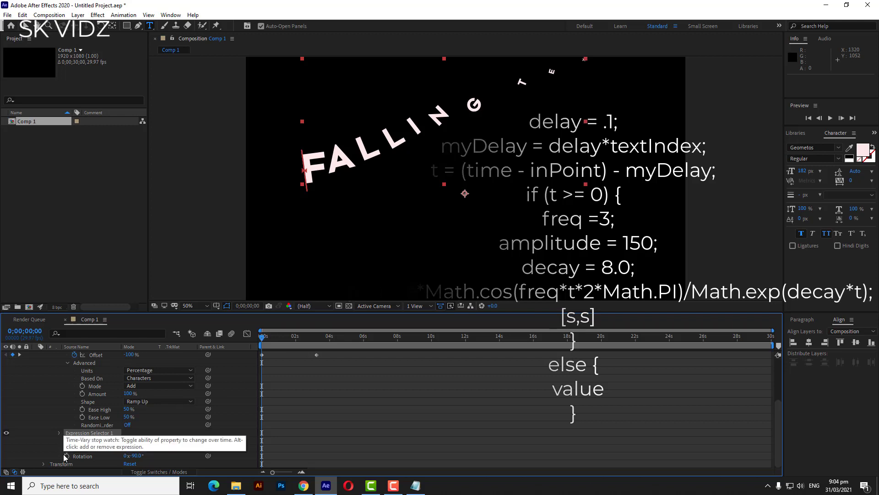
pyautogui.click(59, 433)
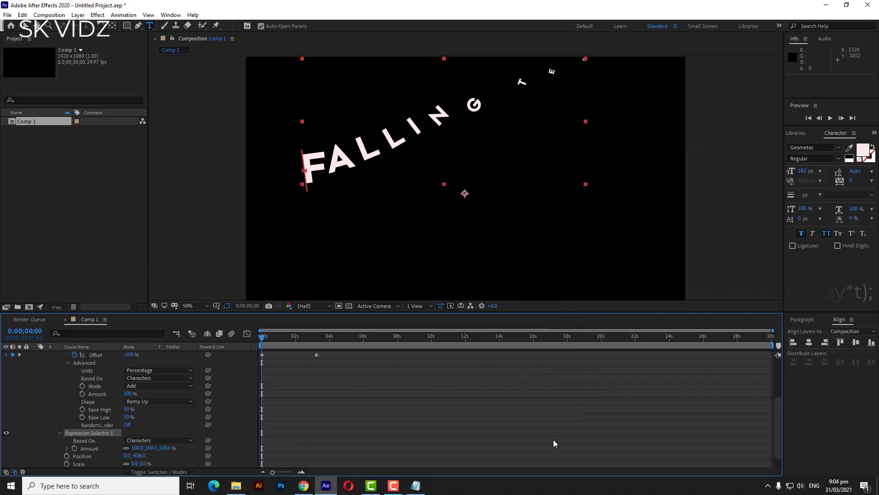
pyautogui.moveTo(778, 426); pyautogui.dragTo(778, 434)
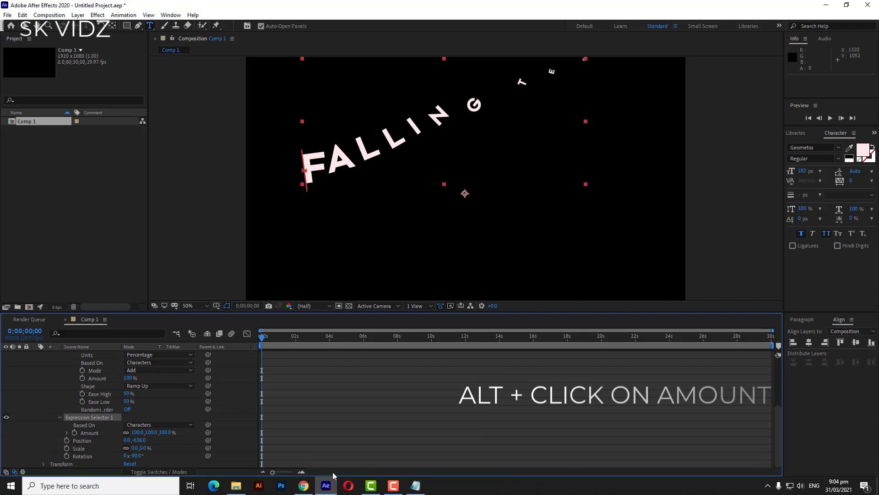
pyautogui.keyDown('alt'); pyautogui.click(74, 433); pyautogui.keyUp('alt')
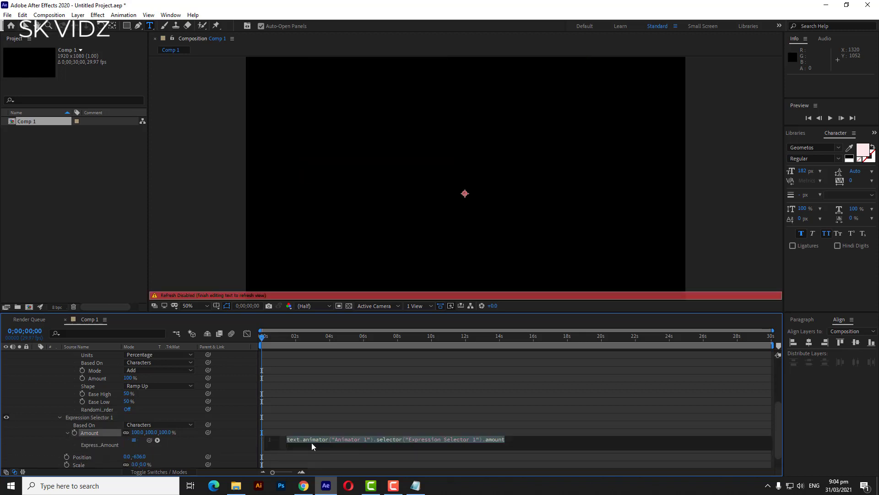
pyautogui.hotkey('ctrl', 'v')
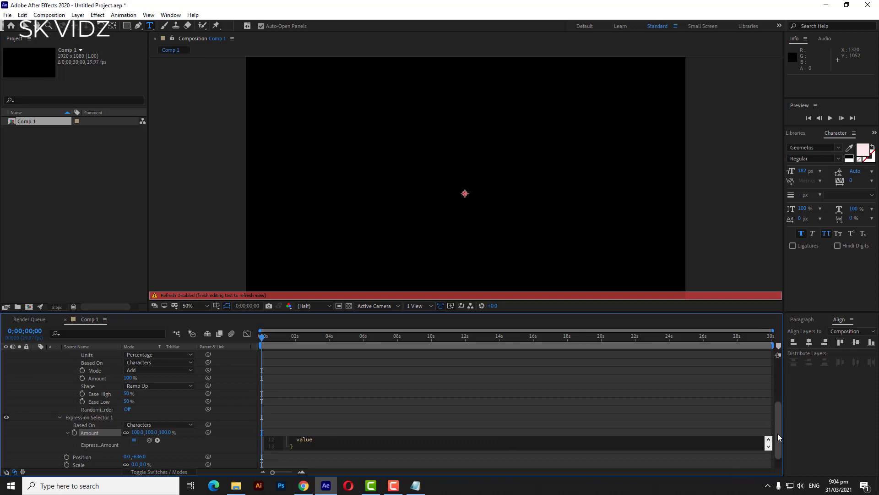
pyautogui.moveTo(779, 433); pyautogui.dragTo(778, 441)
# Commit the expression and run a quick preview of the falling-text animation.
pyautogui.click(276, 378)
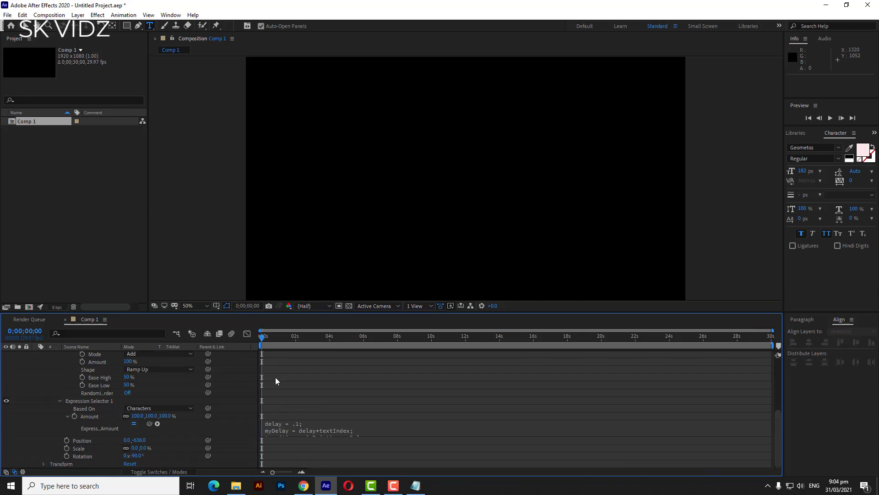
pyautogui.click(831, 120)
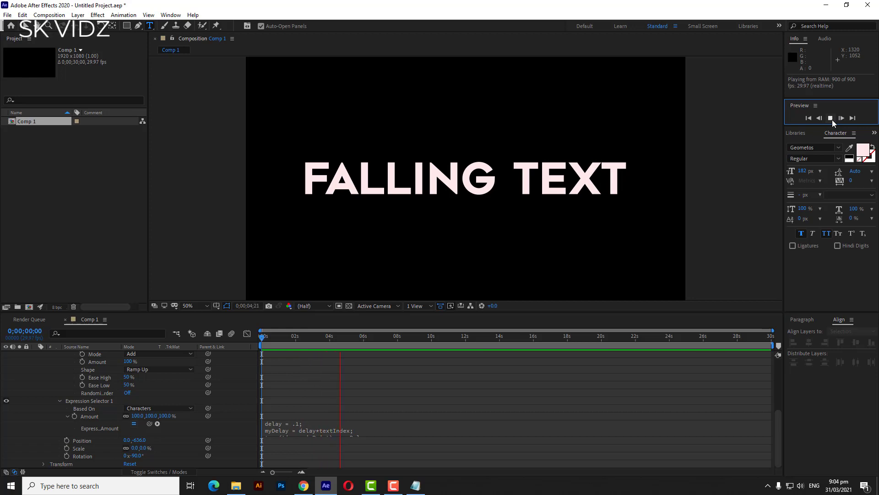
pyautogui.click(359, 339)
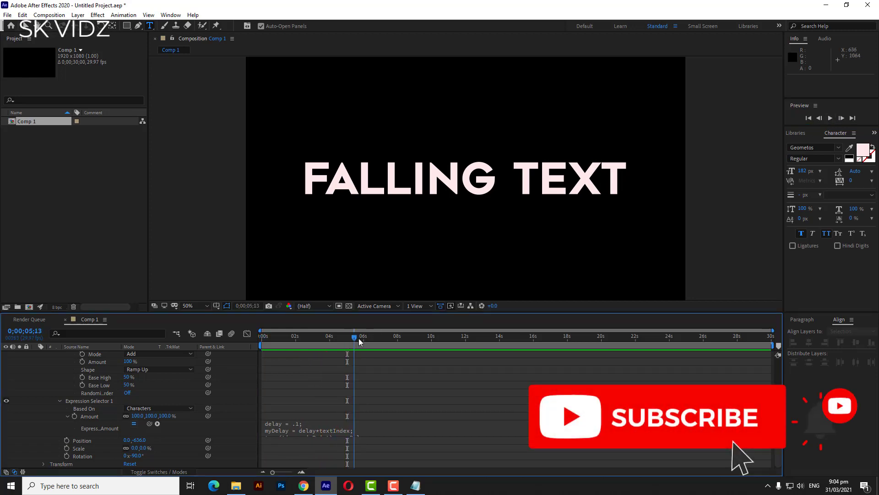
# Set the work area end at 0;00;05;29 and replay the trimmed preview from frame 0.
pyautogui.click(362, 339)
pyautogui.press('n')
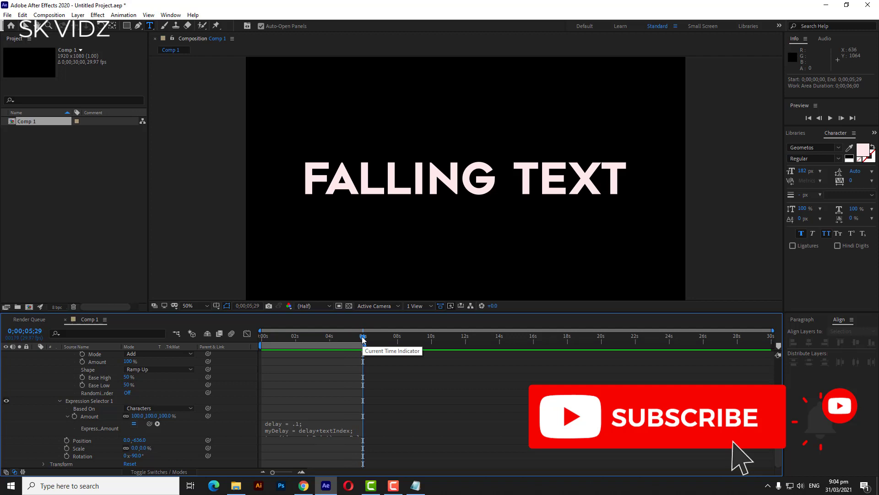
pyautogui.moveTo(363, 339); pyautogui.dragTo(259, 335)
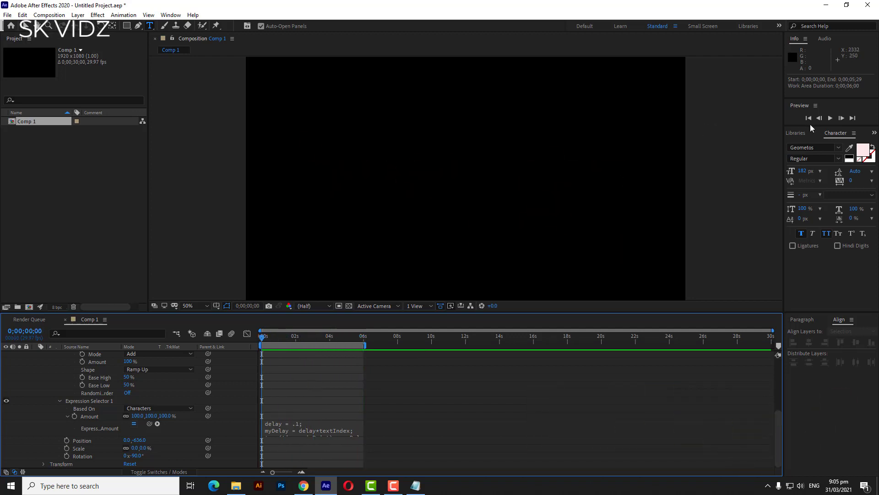
pyautogui.click(830, 118)
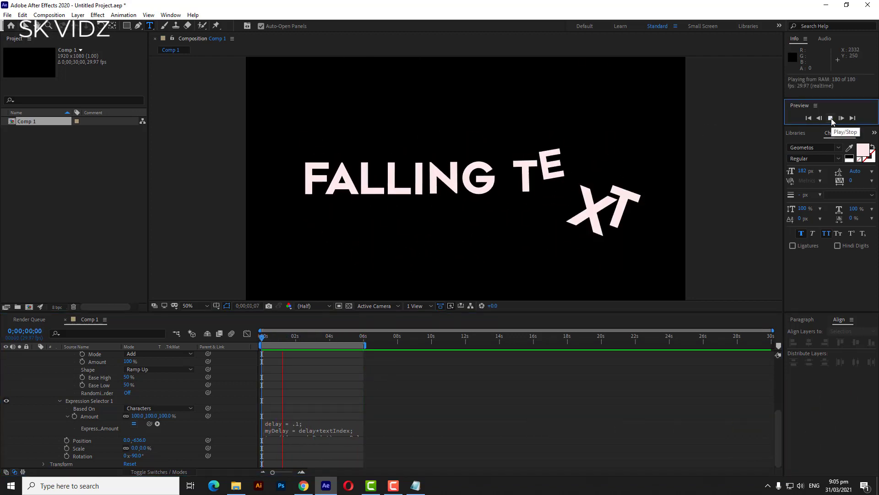